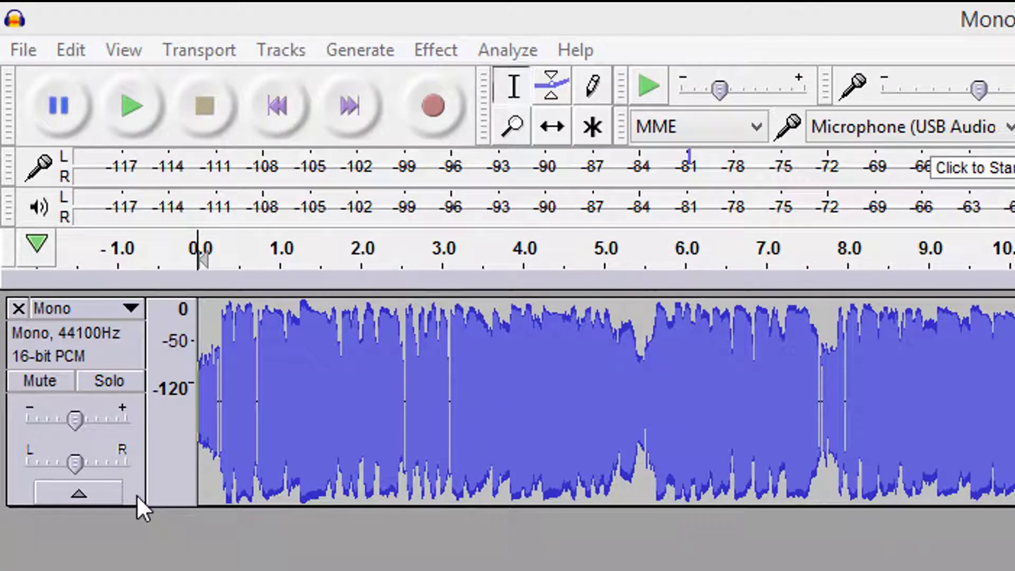
Select the Mono track and pan it fully to the right channel.
{"action": "left_click", "coordinate": [134, 503]}
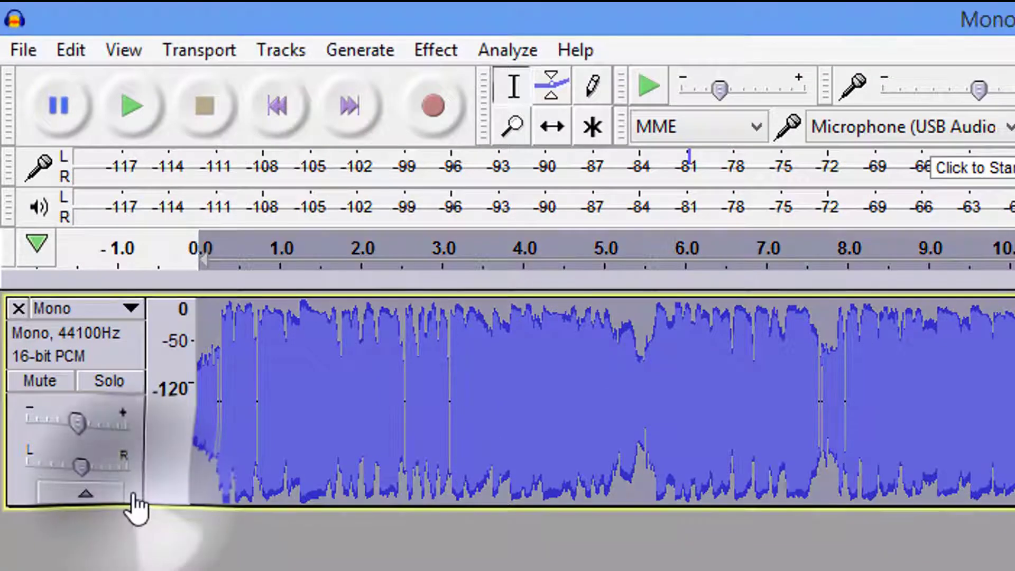
{"action": "left_click", "coordinate": [270, 547]}
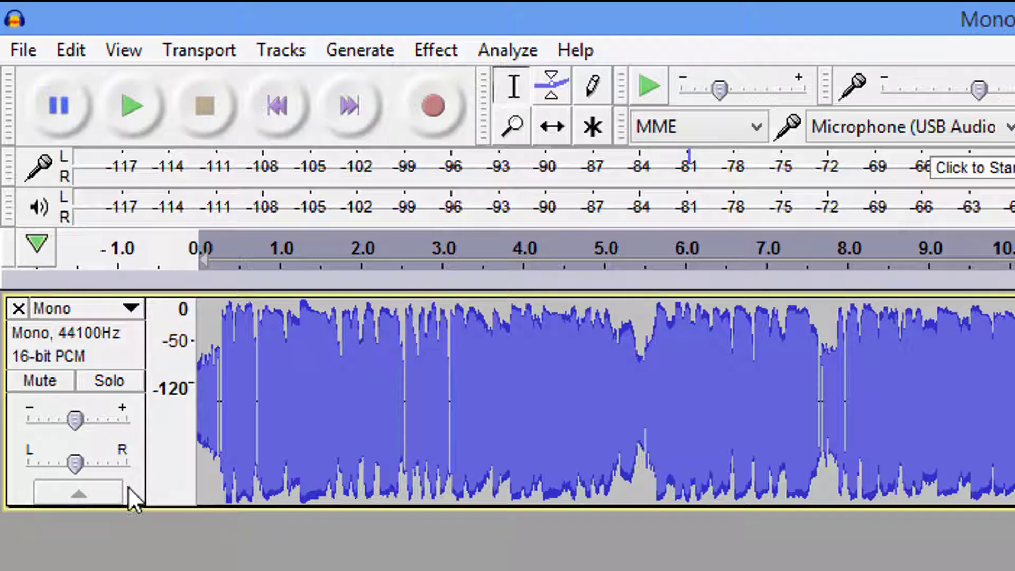
{"action": "left_click", "coordinate": [128, 468]}
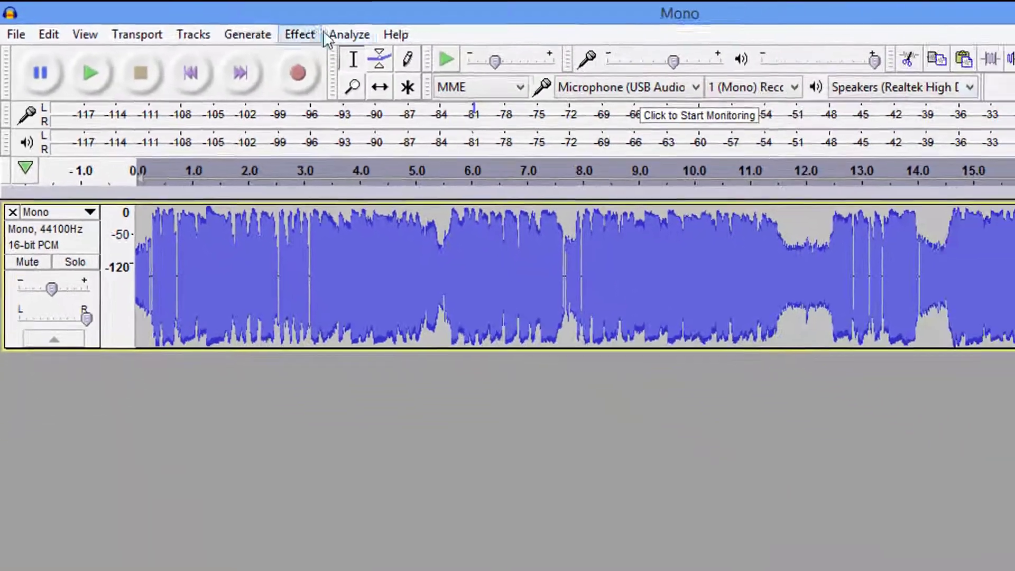
{"action": "left_click", "coordinate": [338, 34]}
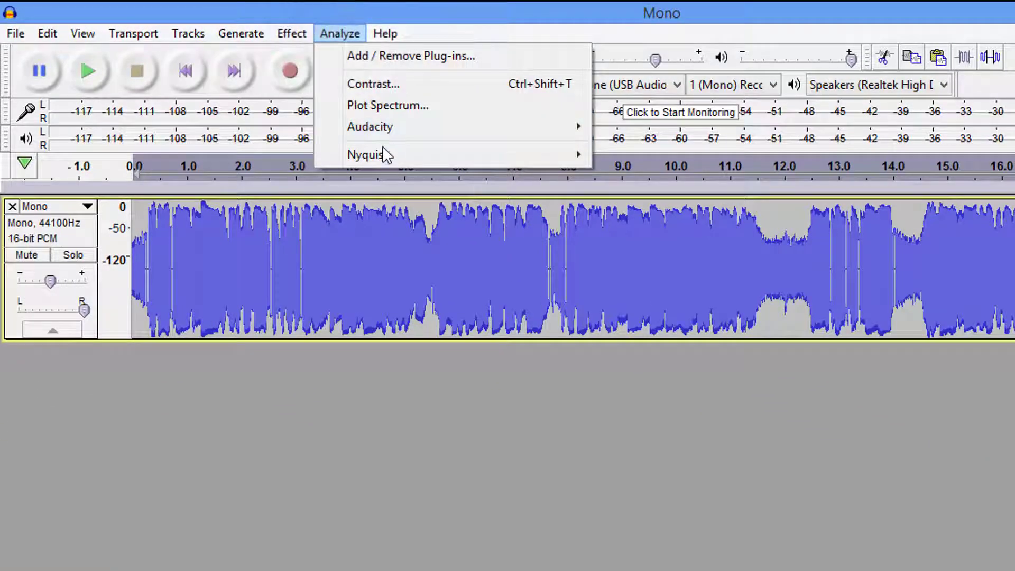
{"action": "mouse_move", "coordinate": [391, 150]}
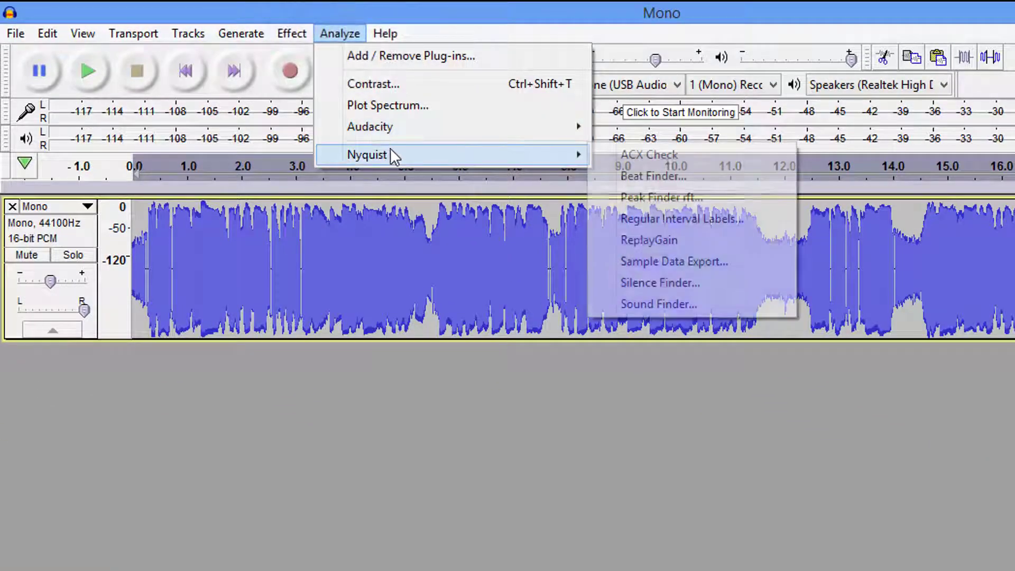
{"action": "left_click", "coordinate": [649, 241]}
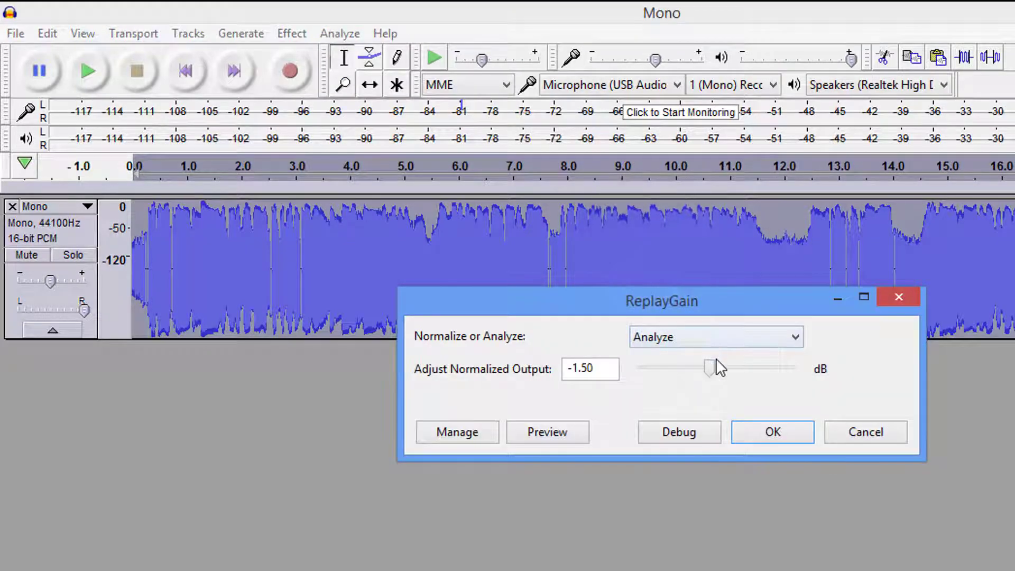
{"action": "left_click", "coordinate": [845, 440]}
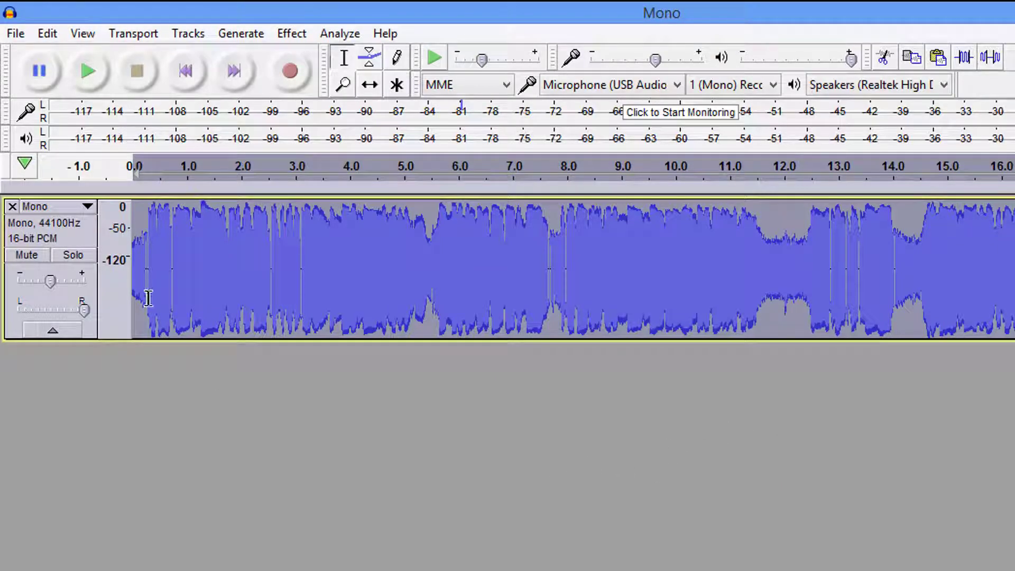
Export the right-panned track as an MP3 file named Mono with constant 128 kbps bit rate and Stereo channel mode.
{"action": "left_click", "coordinate": [15, 34]}
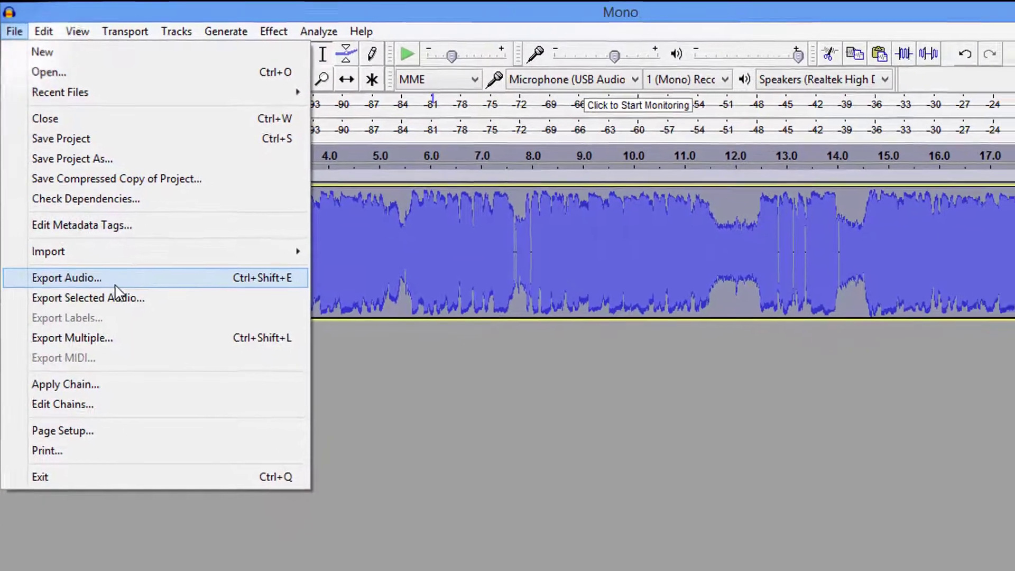
{"action": "left_click", "coordinate": [113, 294]}
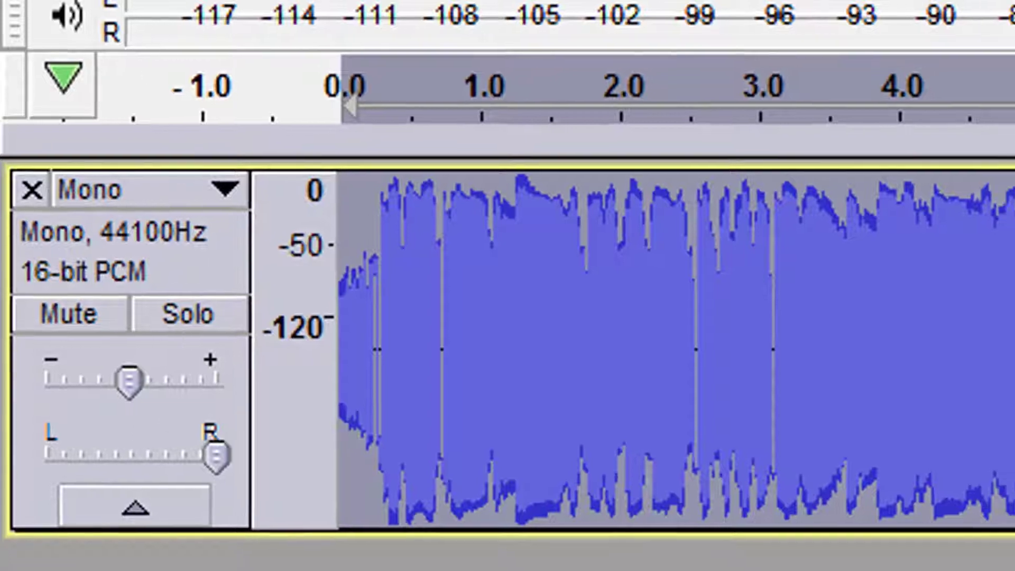
{"action": "left_click", "coordinate": [21, 1]}
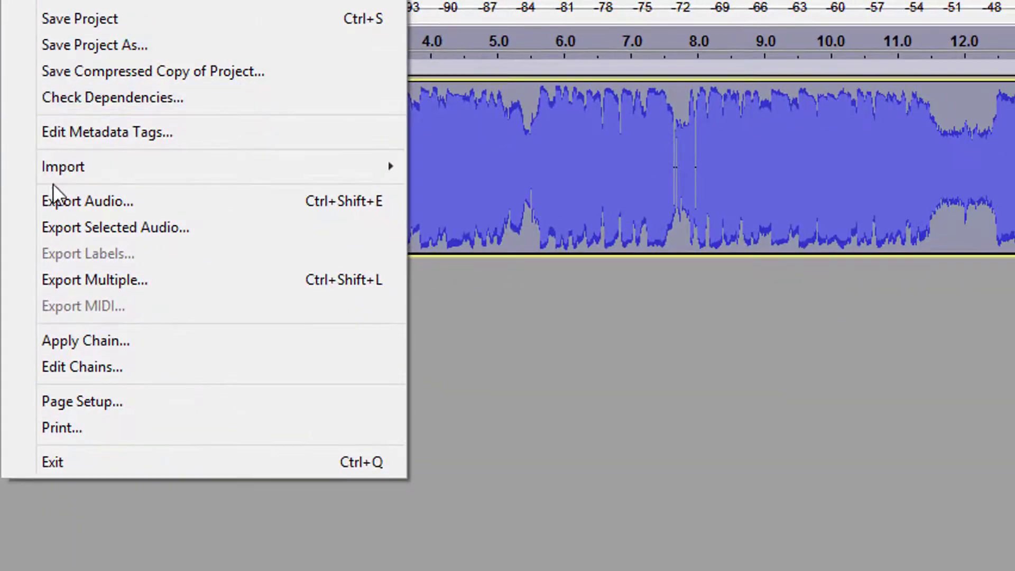
{"action": "left_click", "coordinate": [71, 263]}
{"action": "left_click", "coordinate": [682, 330]}
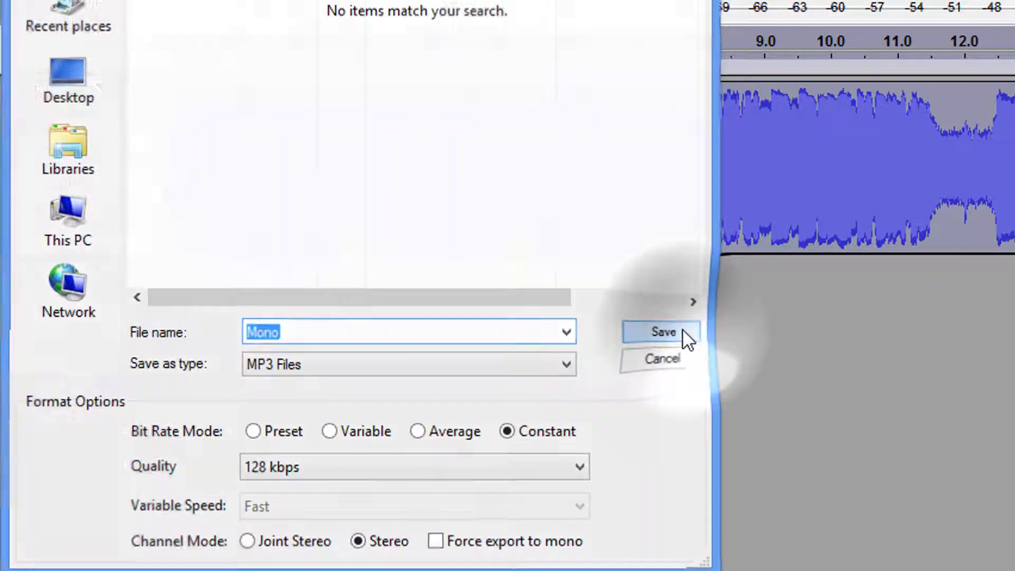
{"action": "left_click", "coordinate": [911, 481]}
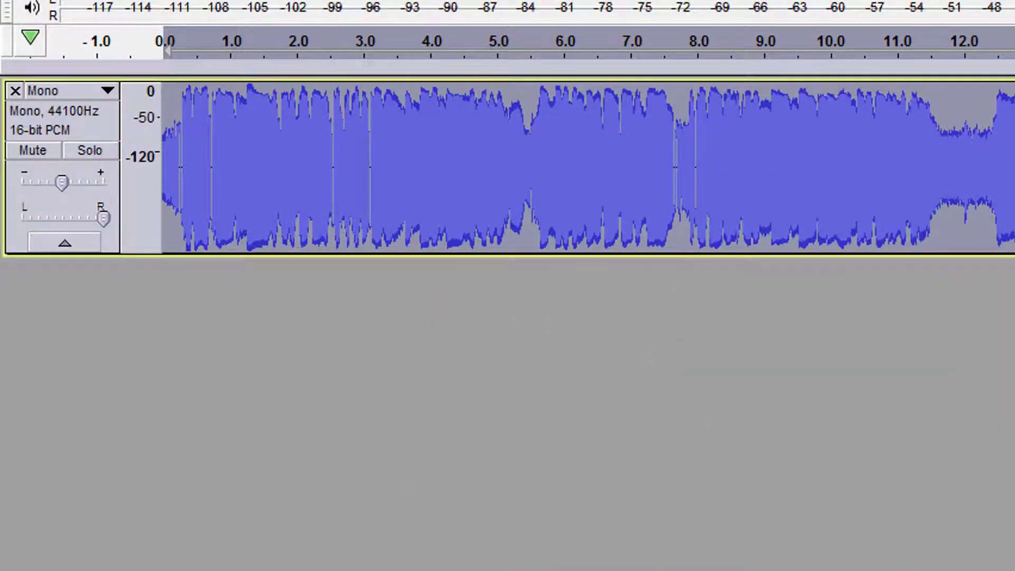
Import the Mono MP3 from the Audacity Projects folder on the Desktop and remove the original mono track.
{"action": "left_click", "coordinate": [31, 0]}
{"action": "mouse_move", "coordinate": [72, 169]}
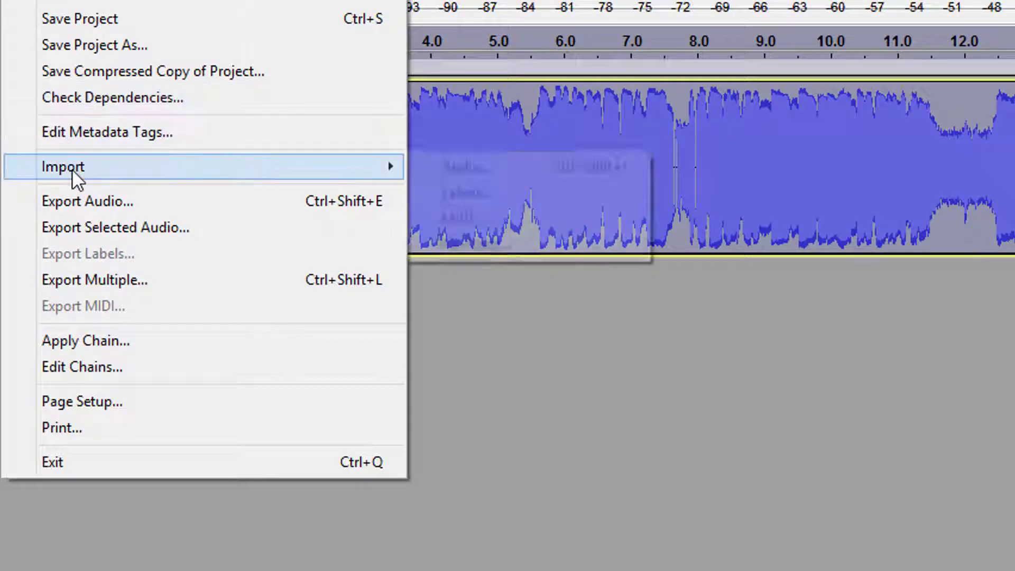
{"action": "left_click", "coordinate": [481, 163]}
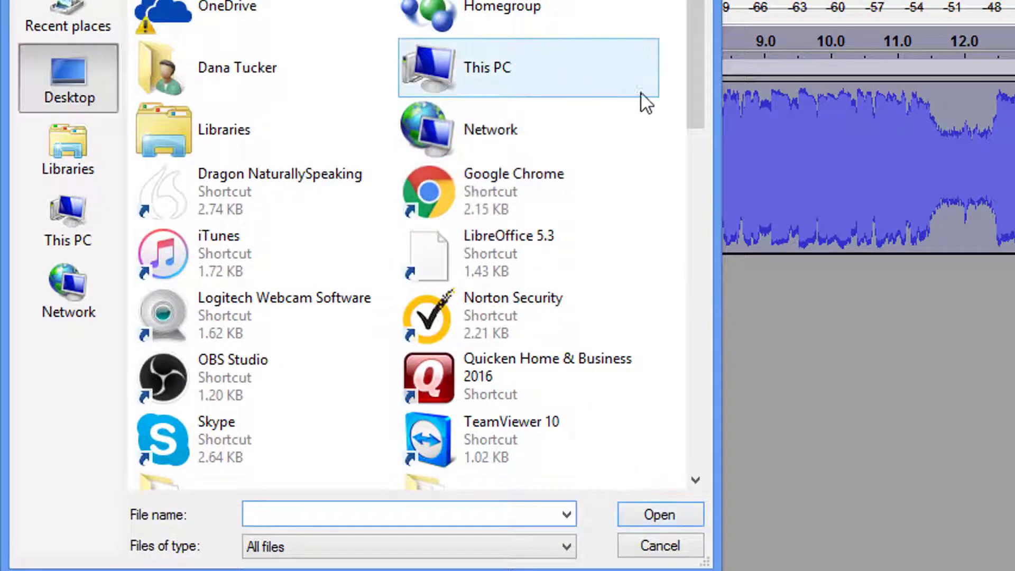
{"action": "left_click_drag", "start_coordinate": [703, 95], "coordinate": [702, 151]}
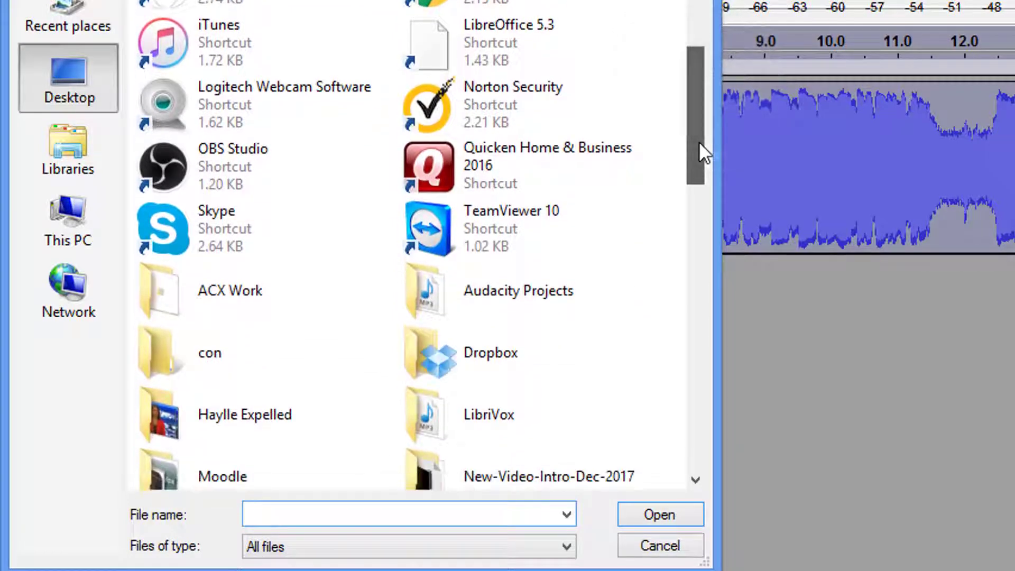
{"action": "double_click", "coordinate": [525, 307]}
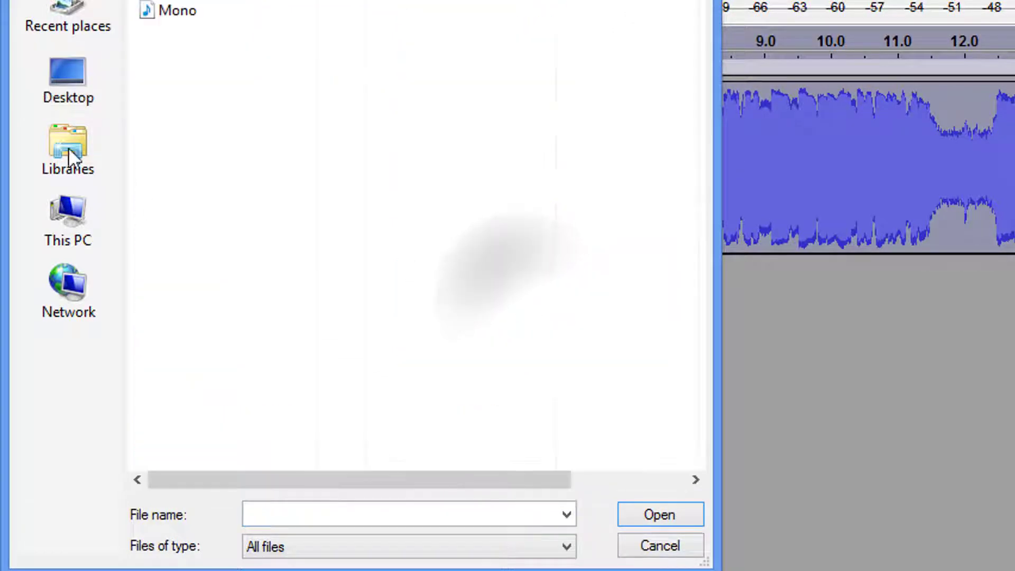
{"action": "double_click", "coordinate": [180, 16]}
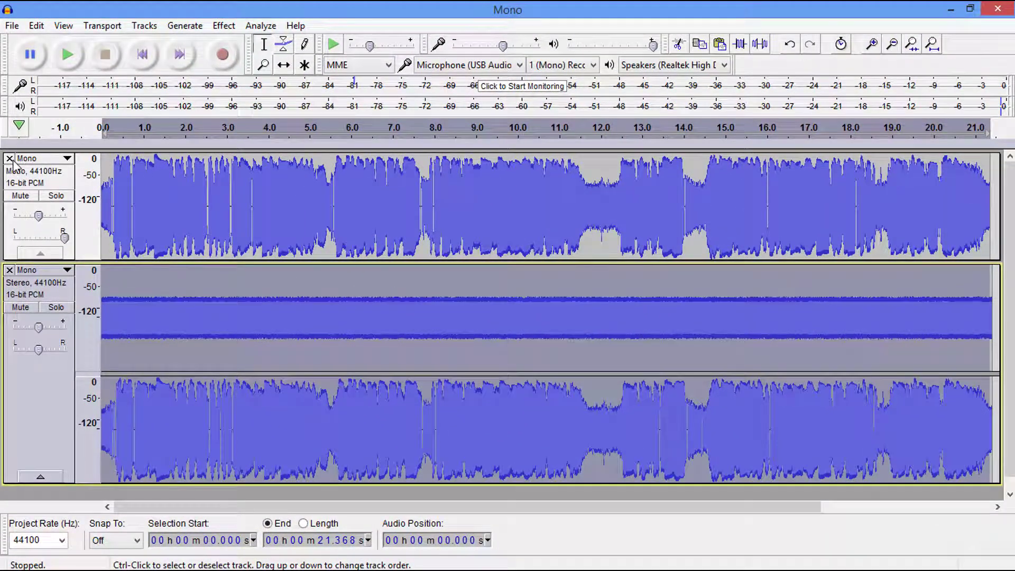
{"action": "left_click", "coordinate": [9, 158]}
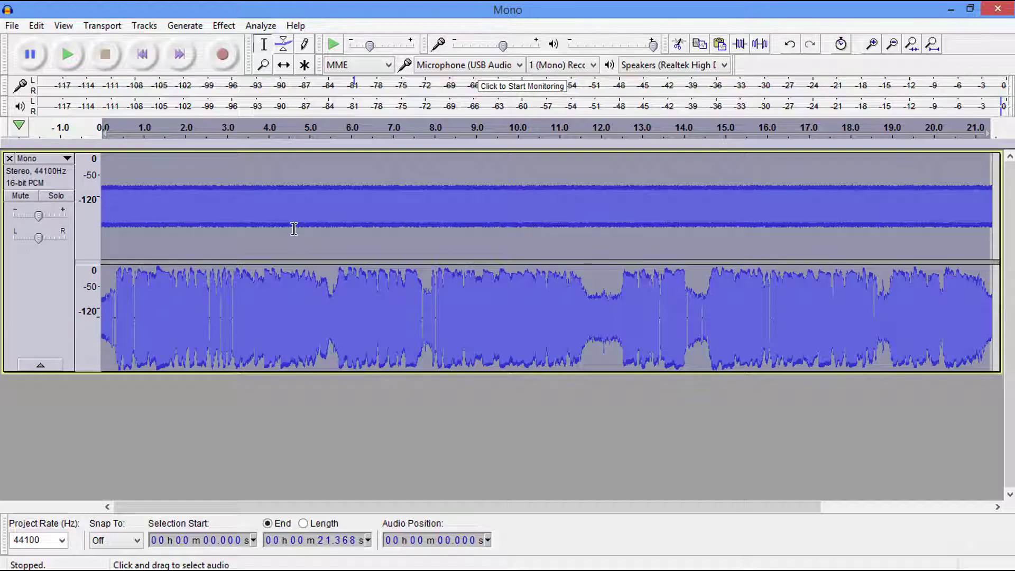
Export the stereo track as an MP3 file named Mono1 with Force export to mono enabled.
{"action": "left_click", "coordinate": [16, 26]}
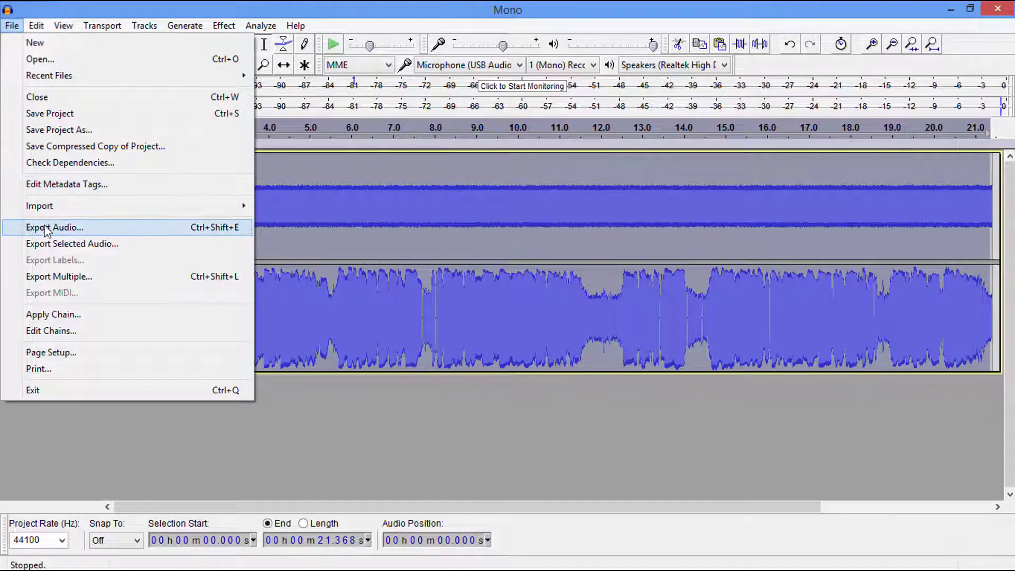
{"action": "left_click", "coordinate": [46, 229]}
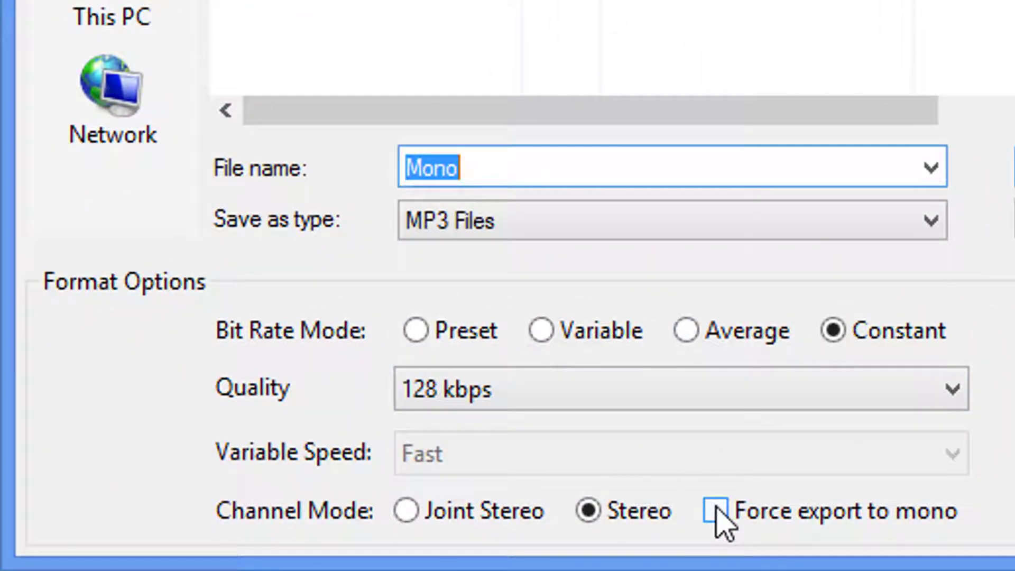
{"action": "left_click", "coordinate": [716, 507]}
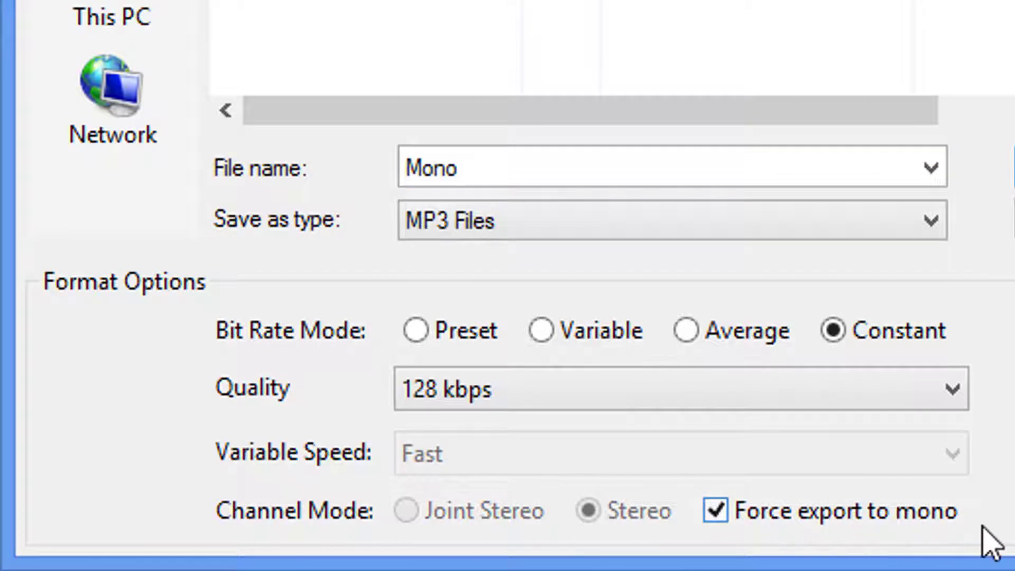
{"action": "left_click", "coordinate": [507, 165]}
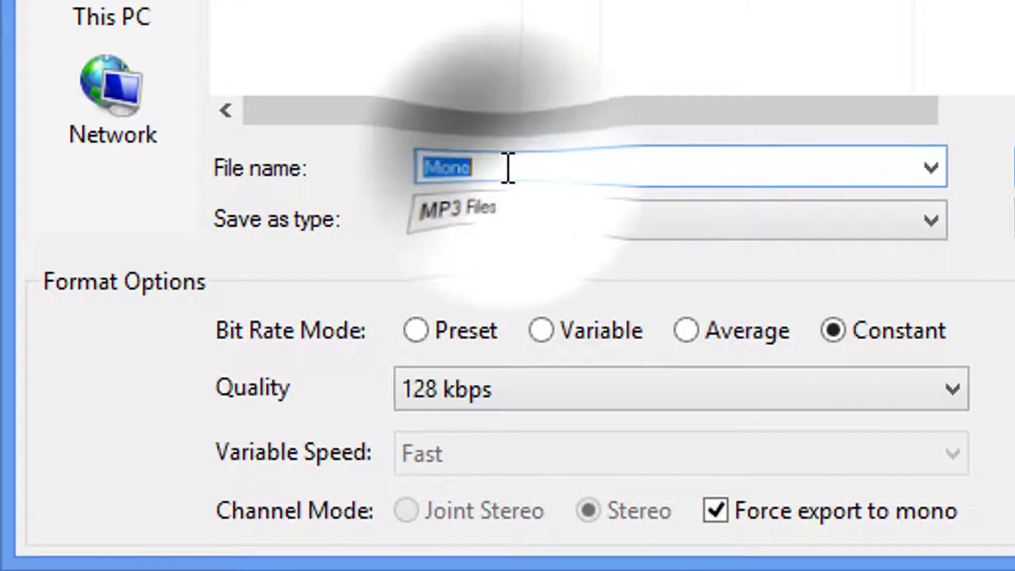
{"action": "left_click", "coordinate": [511, 167]}
{"action": "type", "text": "1"}
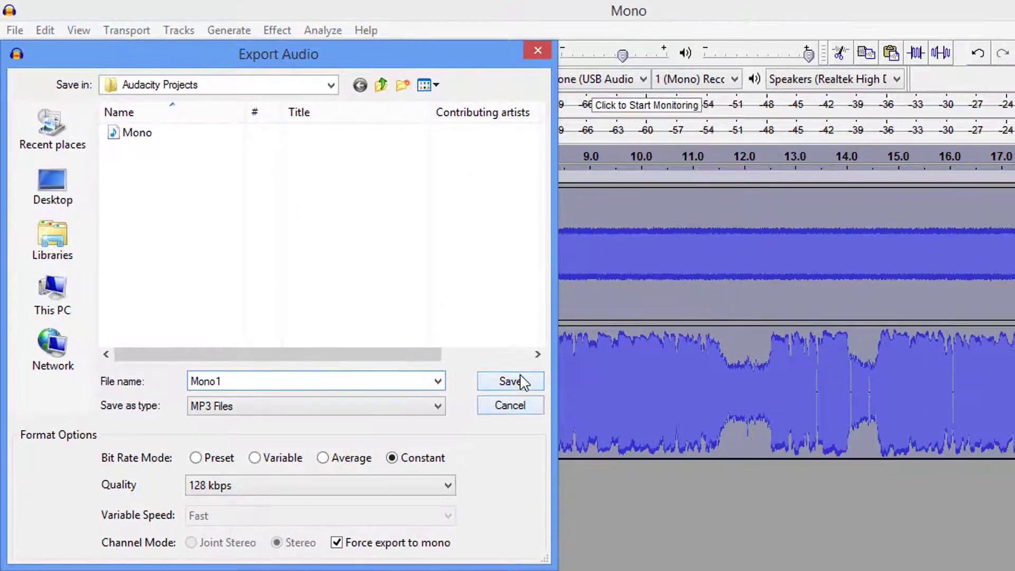
{"action": "left_click", "coordinate": [835, 260]}
{"action": "left_click", "coordinate": [728, 491]}
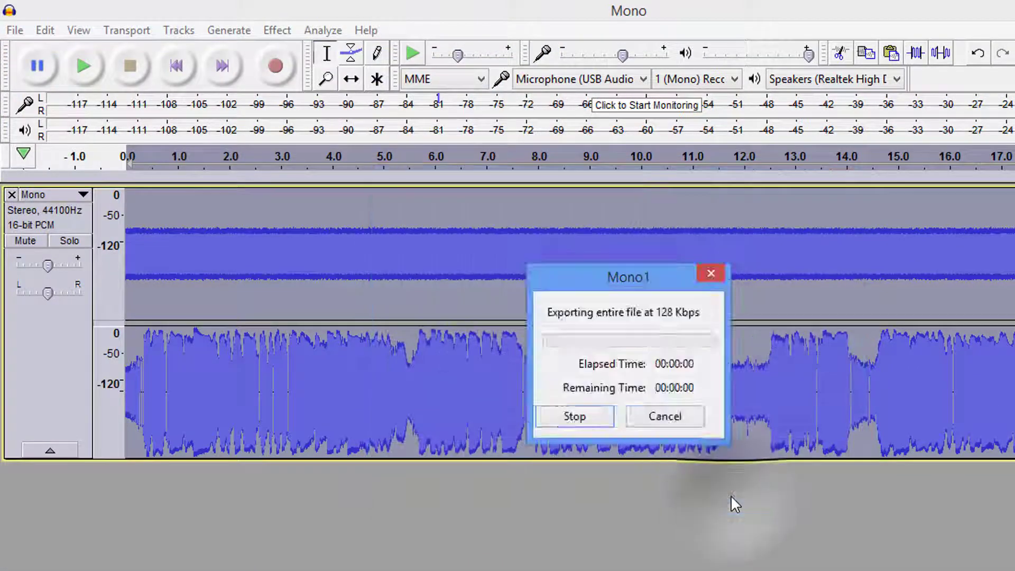
Import the Mono1 MP3 from the Audacity Projects folder and remove the stereo Mono track.
{"action": "left_click", "coordinate": [14, 30]}
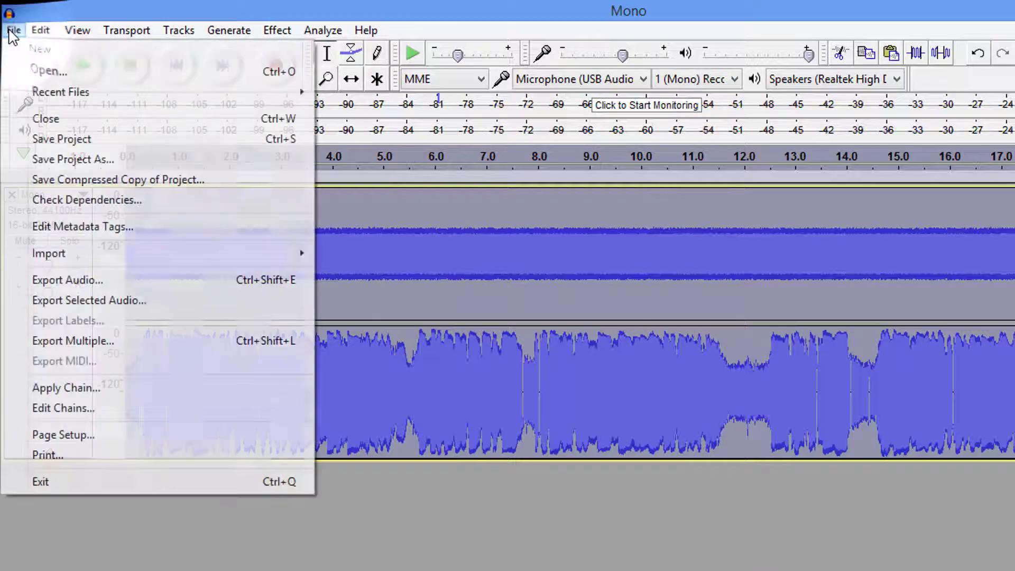
{"action": "mouse_move", "coordinate": [87, 256]}
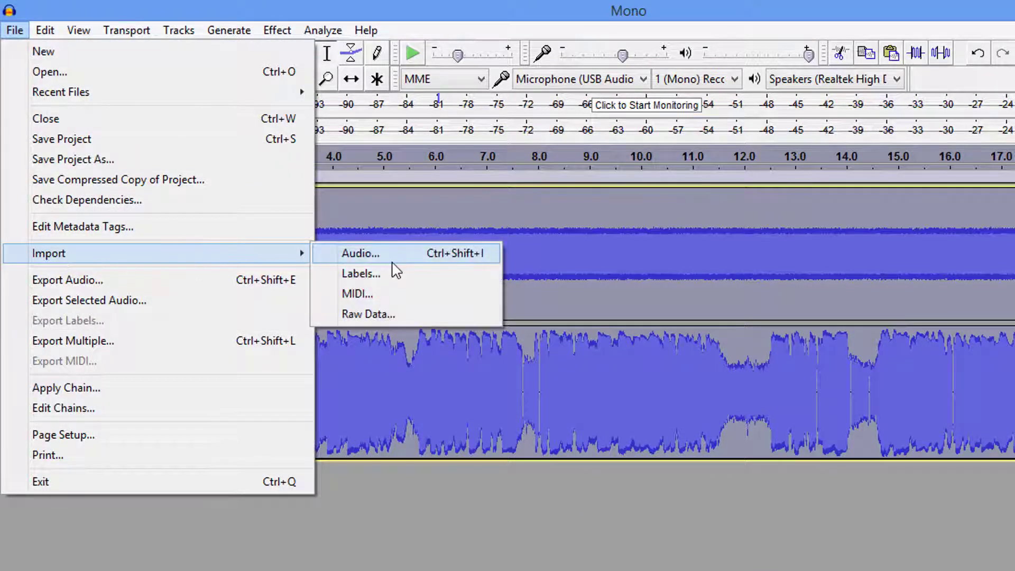
{"action": "left_click", "coordinate": [394, 261]}
{"action": "left_click", "coordinate": [133, 154]}
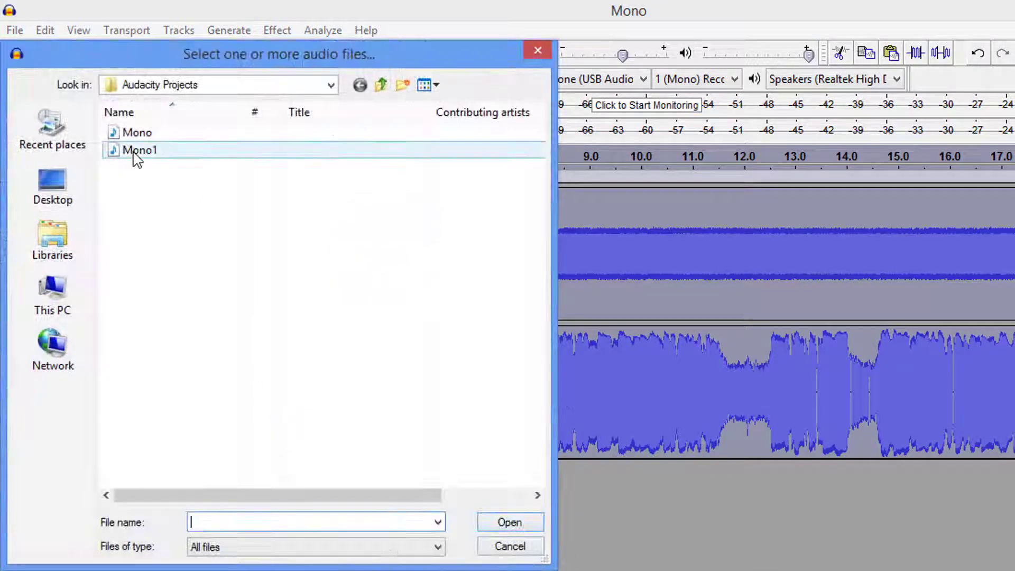
{"action": "double_click", "coordinate": [133, 153]}
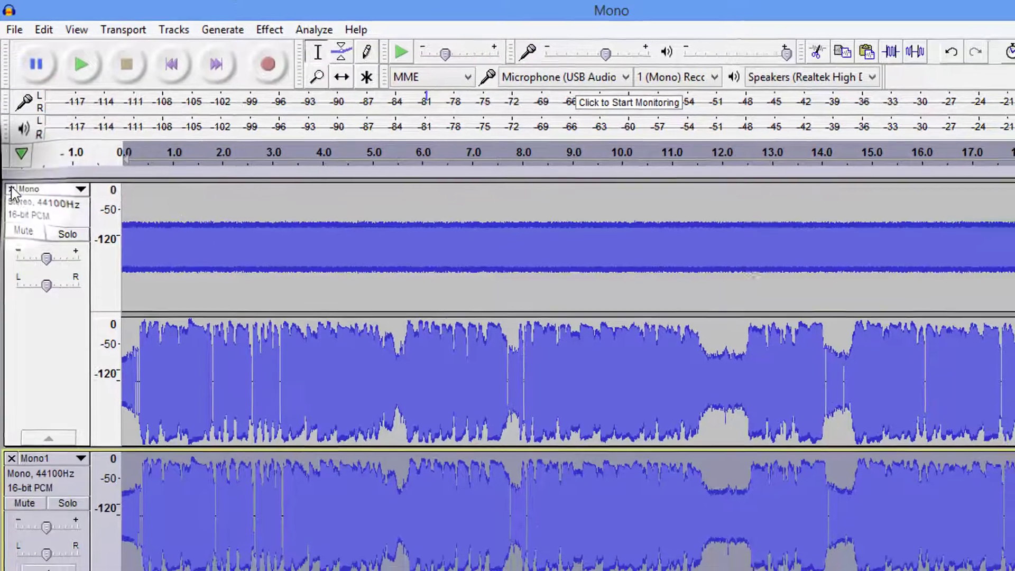
{"action": "left_click", "coordinate": [11, 189]}
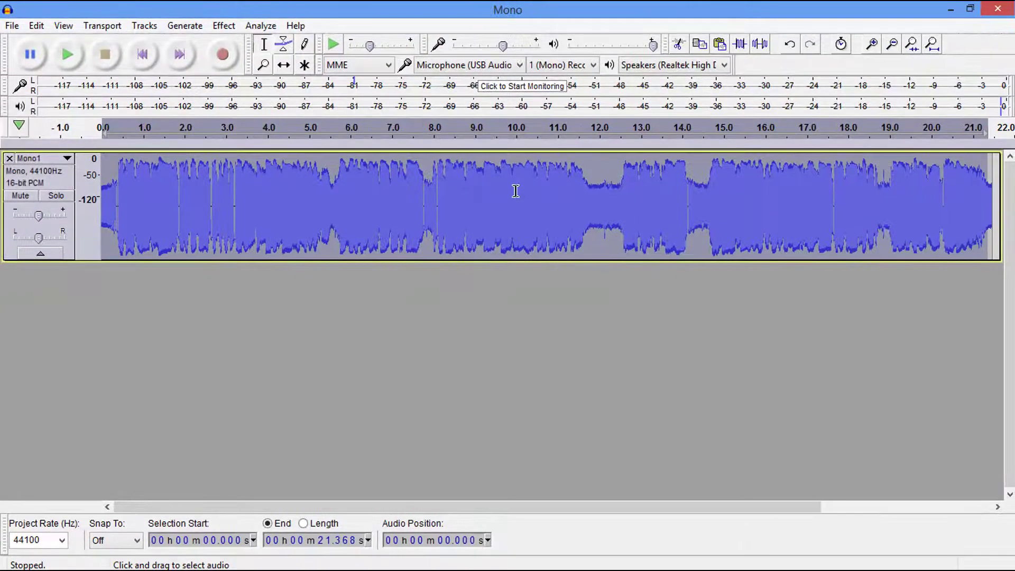